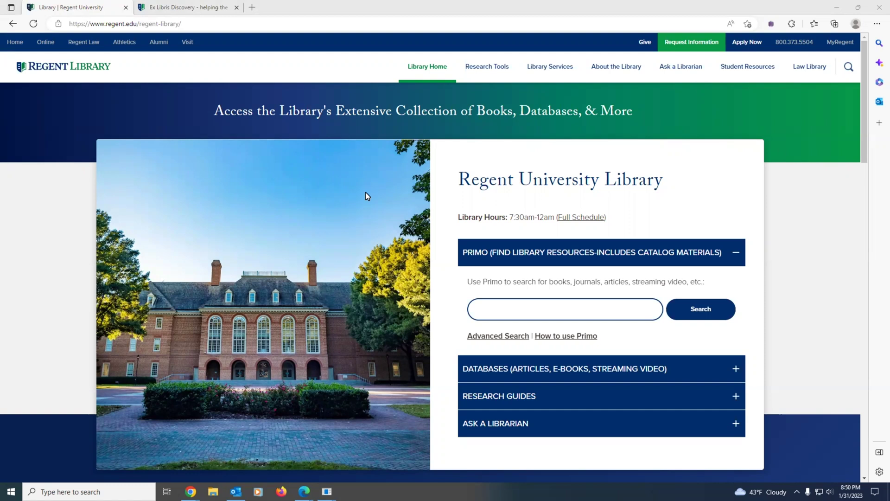
Search the Primo catalogue for 'Augustine Augustine ; Walsh,'.
{"action": "left_click", "coordinate": [496, 308]}
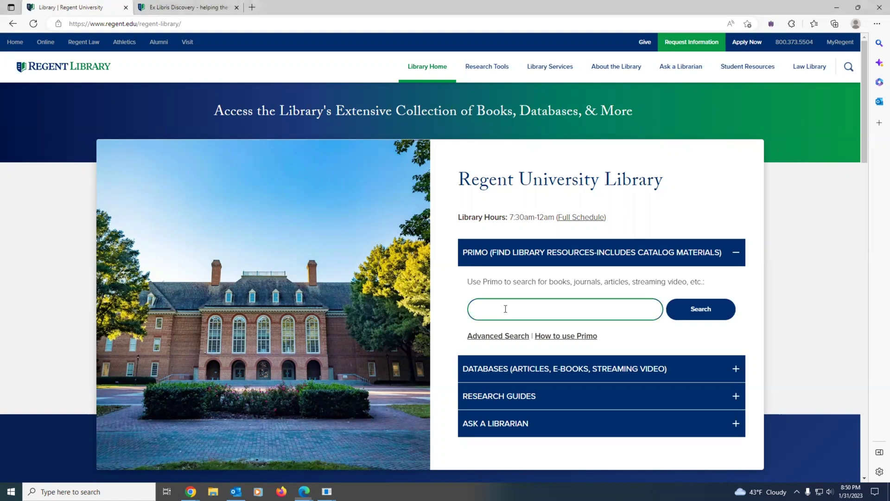
{"action": "type", "text": "Augustine Augustine ; Walsh,"}
{"action": "key", "text": "Return"}
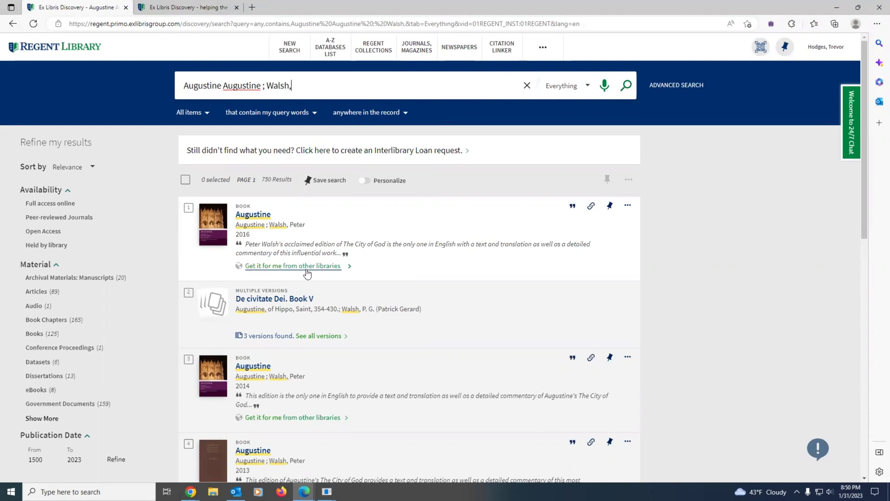
Open the 2016 Augustine result's 'Get it for me from other libraries' full record.
{"action": "left_click", "coordinate": [307, 266]}
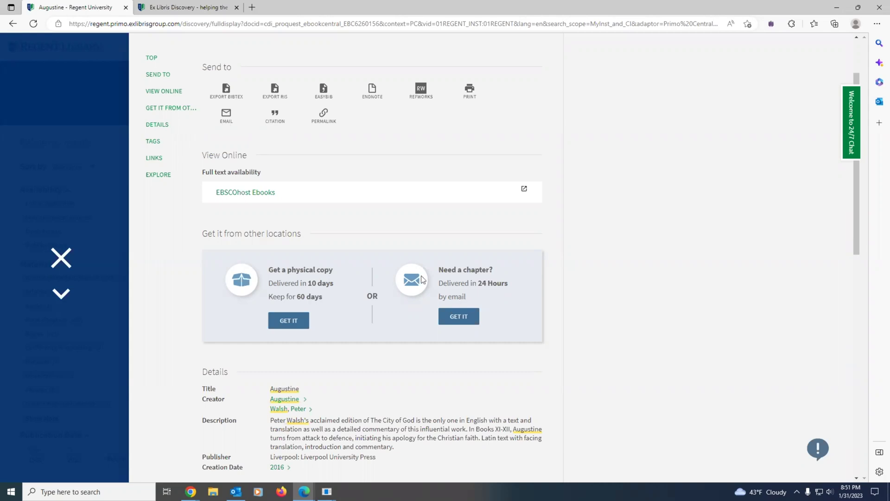
Request a physical copy of Augustine for pickup at Regent University Library.
{"action": "left_click", "coordinate": [280, 321]}
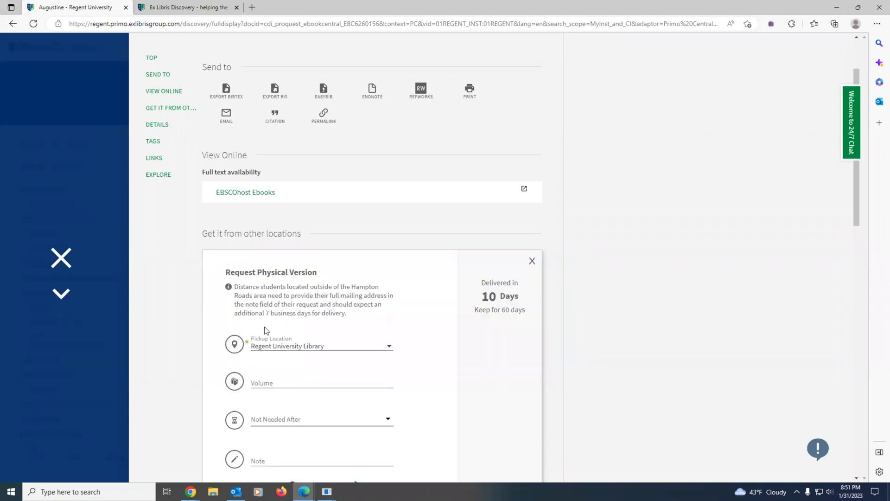
{"action": "scroll", "coordinate": [357, 288], "scroll_direction": "down", "scroll_amount": 3}
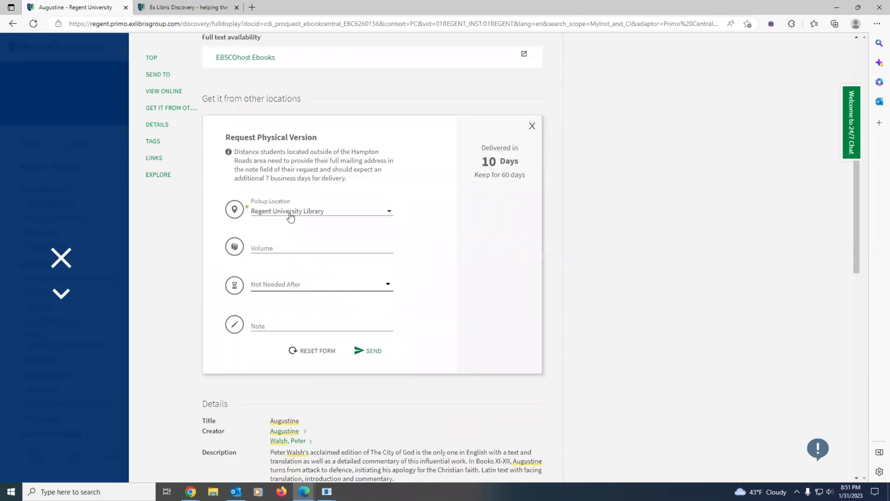
{"action": "left_click", "coordinate": [292, 212]}
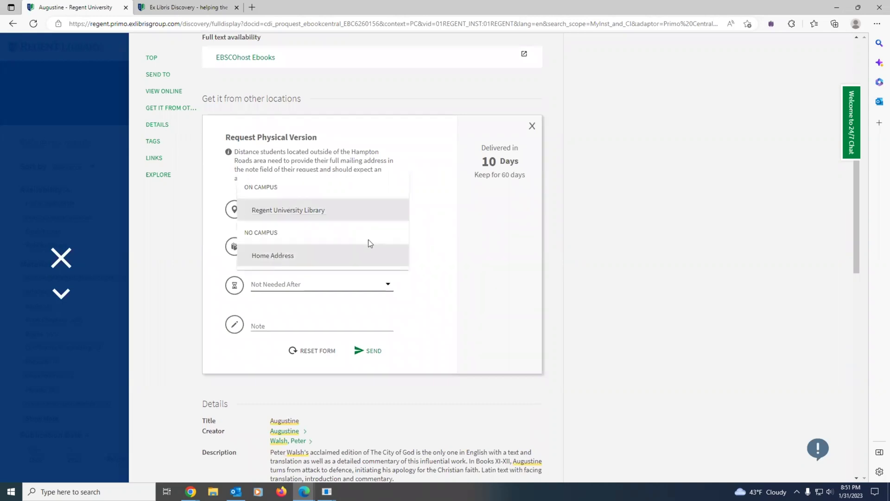
{"action": "left_click", "coordinate": [372, 309]}
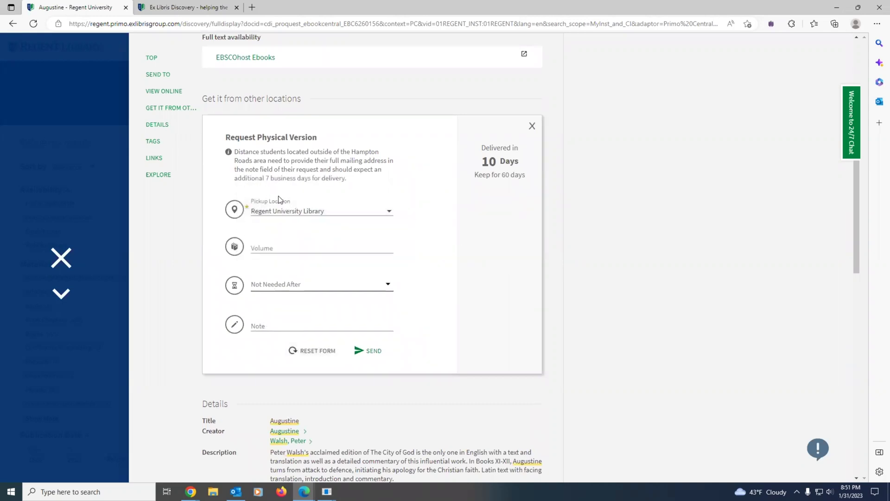
{"action": "left_click", "coordinate": [368, 355]}
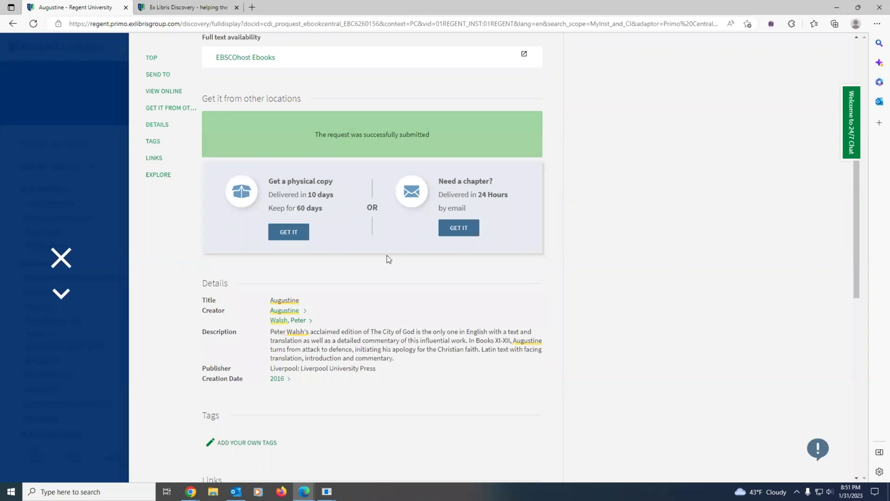
Close the Augustine record and check its Book (Physical) request with Regent University Library pickup under Library Card > Requests.
{"action": "scroll", "coordinate": [389, 259], "scroll_direction": "up", "scroll_amount": 3}
{"action": "left_click", "coordinate": [60, 258]}
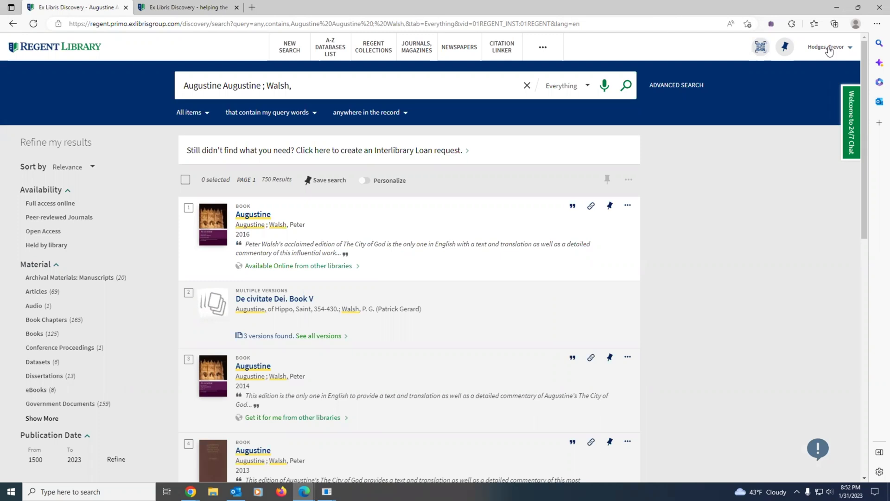
{"action": "left_click", "coordinate": [828, 51]}
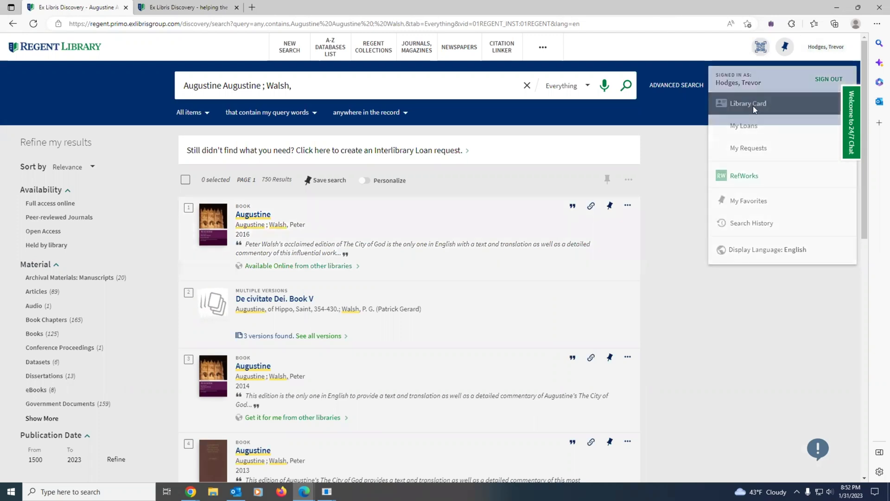
{"action": "left_click", "coordinate": [753, 105]}
{"action": "left_click", "coordinate": [211, 109]}
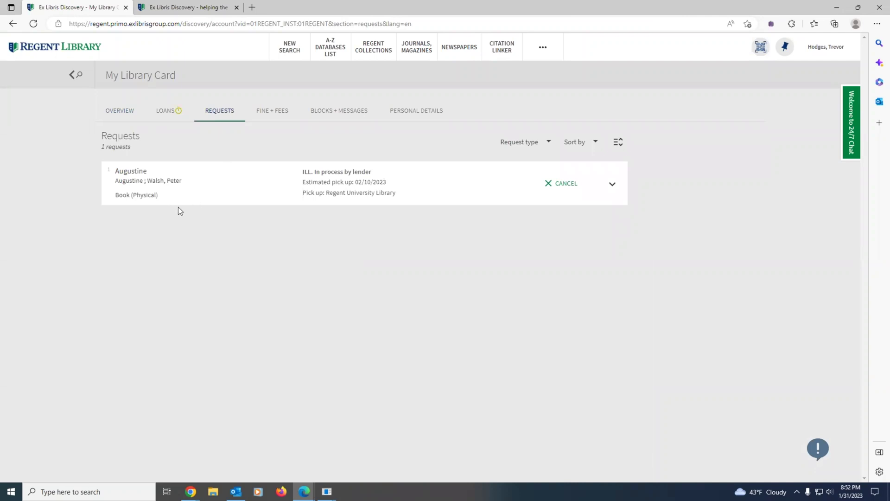
{"action": "left_click_drag", "start_coordinate": [160, 196], "coordinate": [116, 196]}
{"action": "left_click_drag", "start_coordinate": [326, 193], "coordinate": [394, 192]}
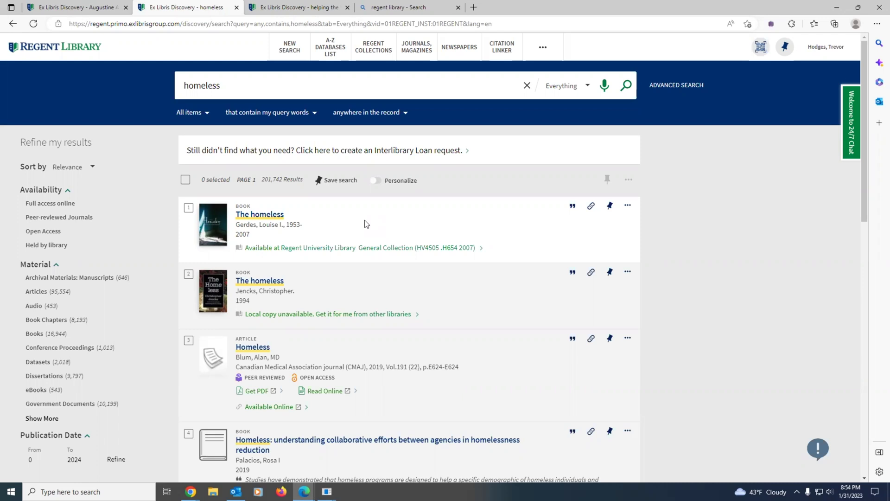
Open 'The homeless' by Gerdes and fill out a hold request, trying to send it.
{"action": "left_click", "coordinate": [254, 216]}
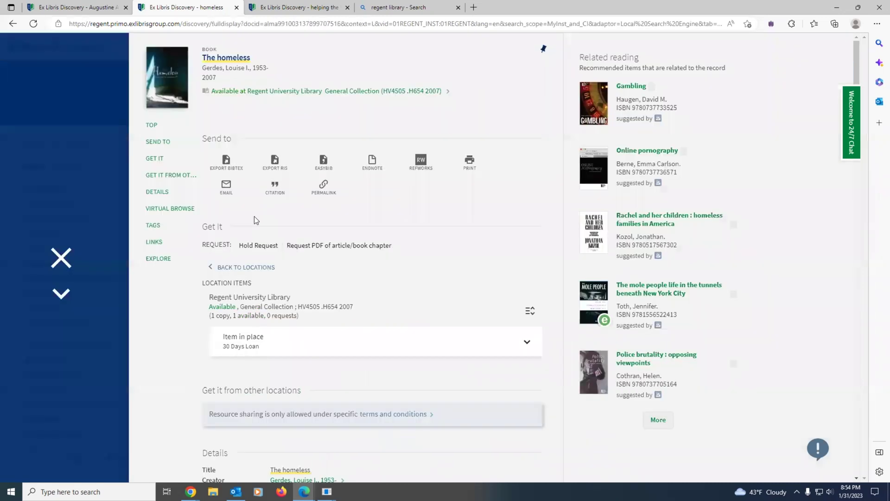
{"action": "left_click", "coordinate": [254, 245]}
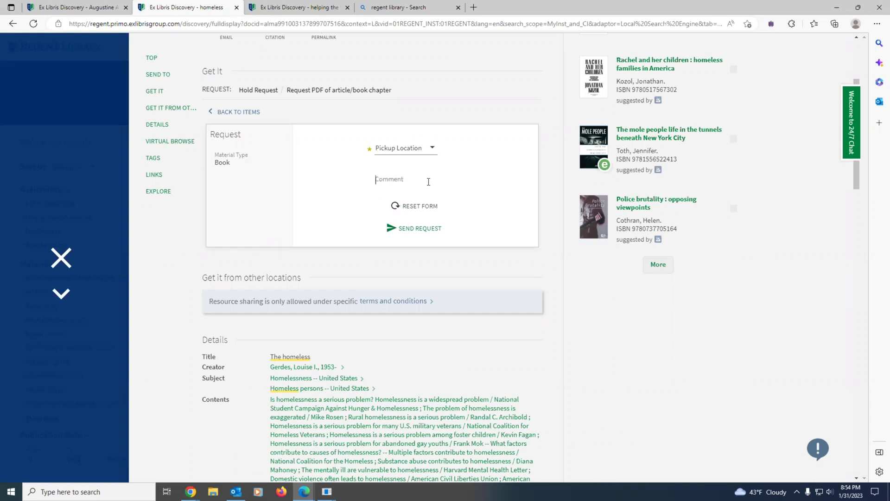
{"action": "left_click", "coordinate": [389, 181]}
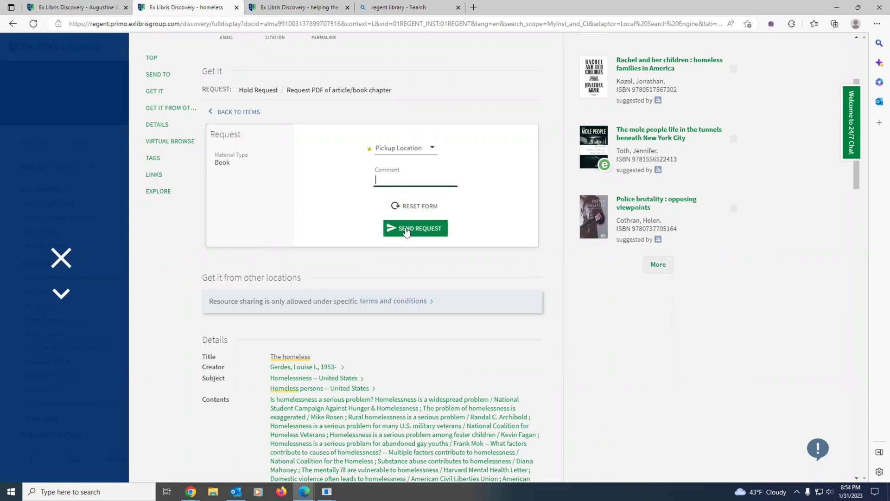
{"action": "left_click", "coordinate": [457, 258]}
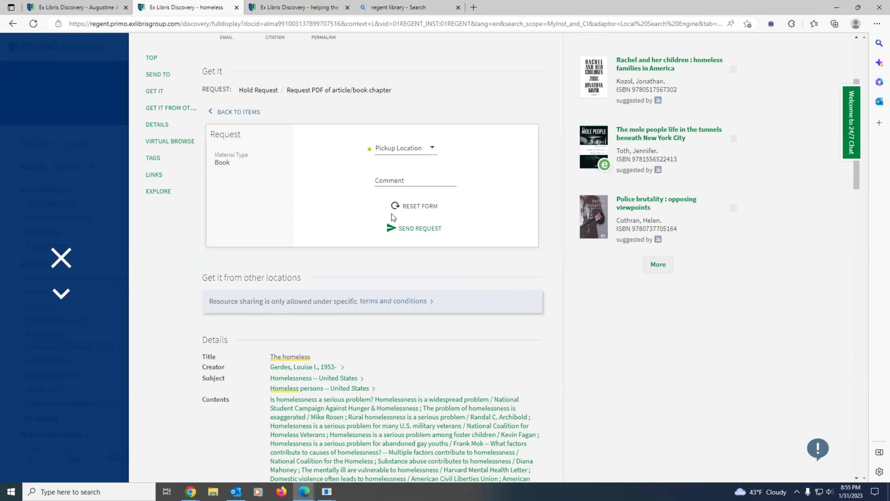
Request a digital copy of 'Helping the Homeless of our State System: The Case of Refugees', accepting copyright.
{"action": "key", "text": "ctrl+Tab"}
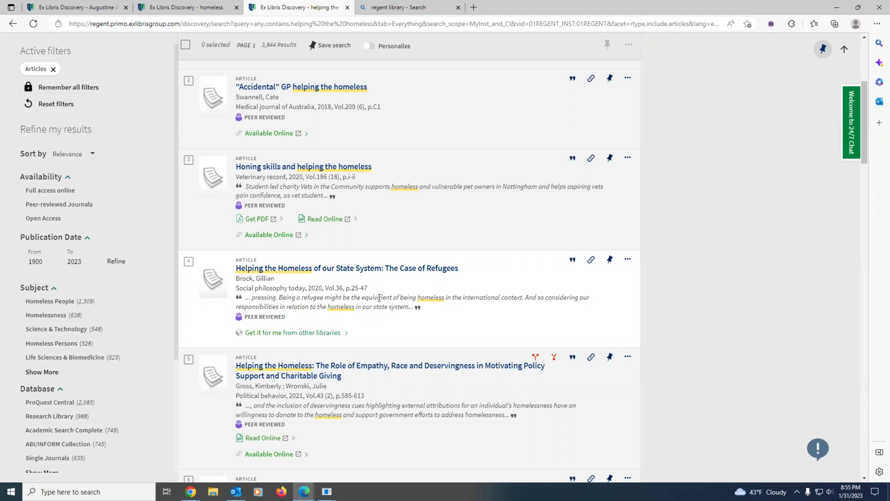
{"action": "left_click", "coordinate": [298, 333]}
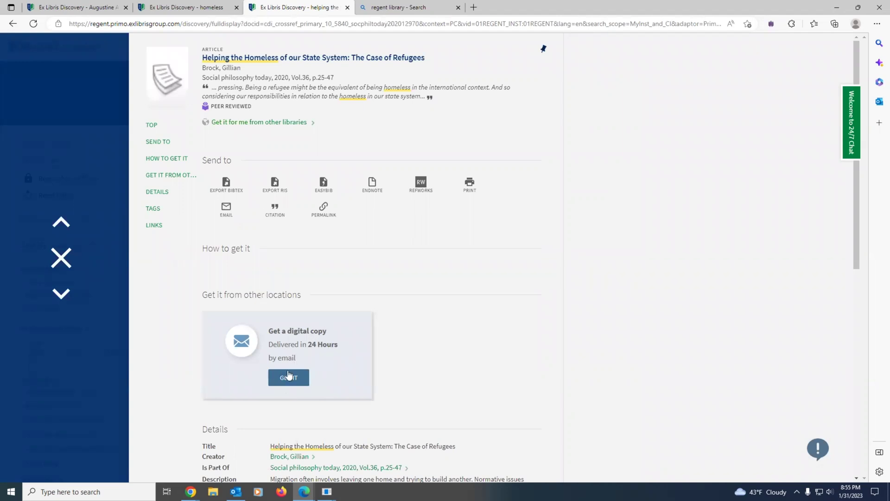
{"action": "left_click", "coordinate": [294, 380]}
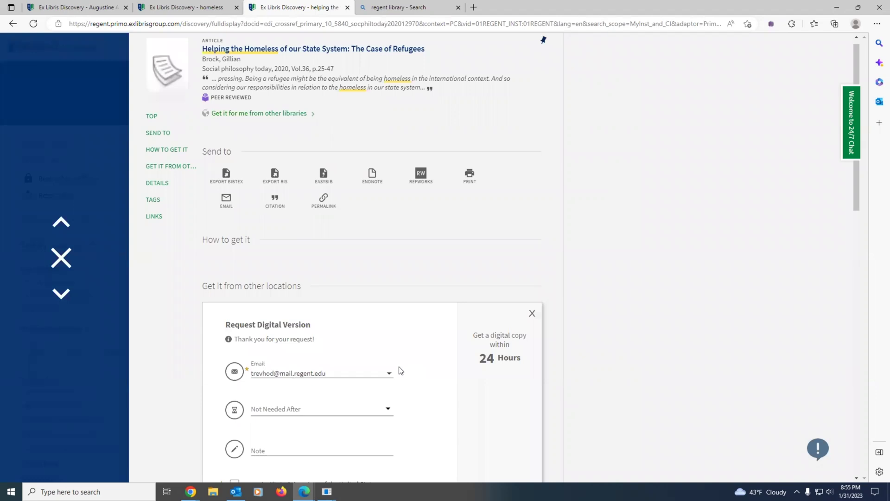
{"action": "scroll", "coordinate": [355, 371], "scroll_direction": "down", "scroll_amount": 5}
{"action": "left_click", "coordinate": [234, 215]}
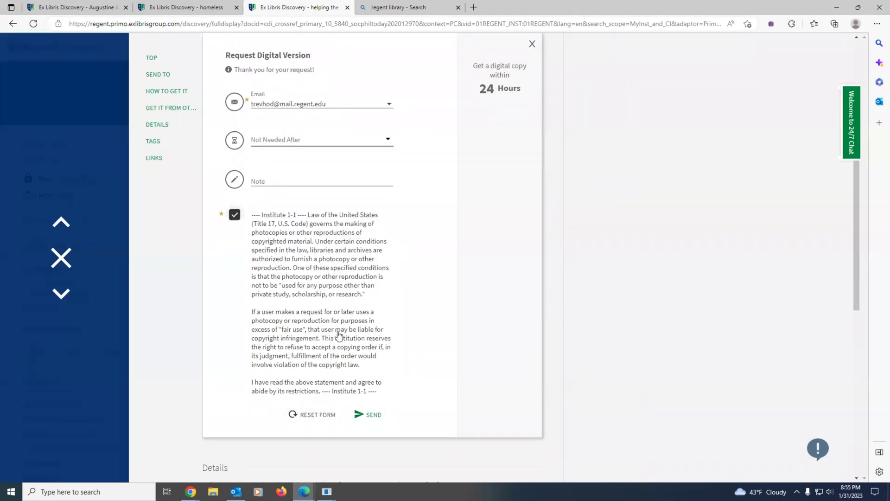
{"action": "left_click", "coordinate": [357, 421]}
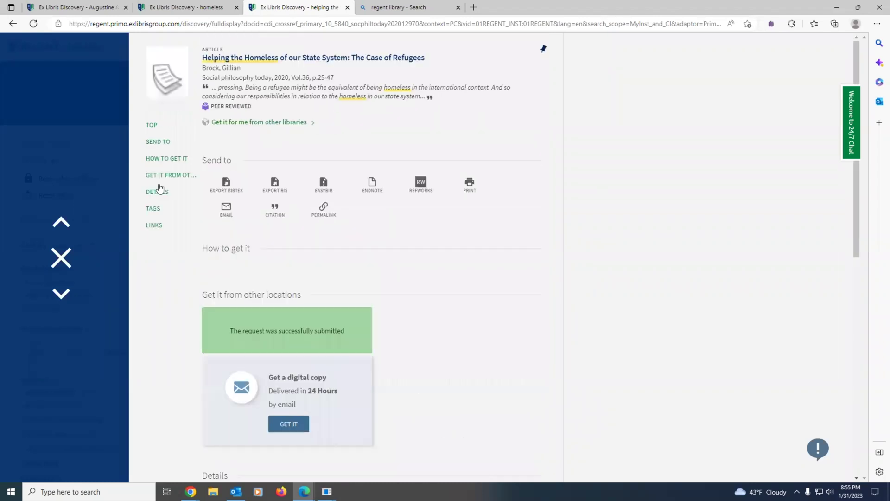
Close the article record and list Library Card requests showing the article and Augustine book.
{"action": "left_click", "coordinate": [57, 258]}
{"action": "scroll", "coordinate": [825, 58], "scroll_direction": "up", "scroll_amount": 3}
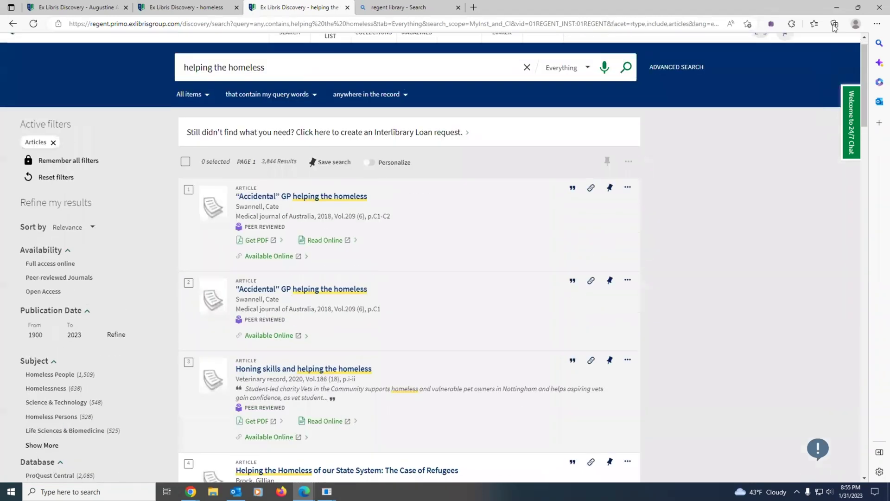
{"action": "left_click", "coordinate": [825, 47]}
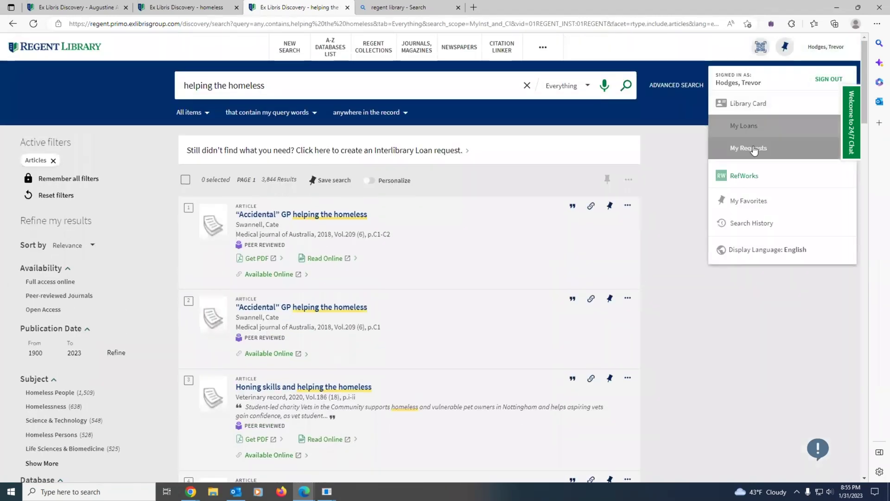
{"action": "left_click", "coordinate": [753, 105]}
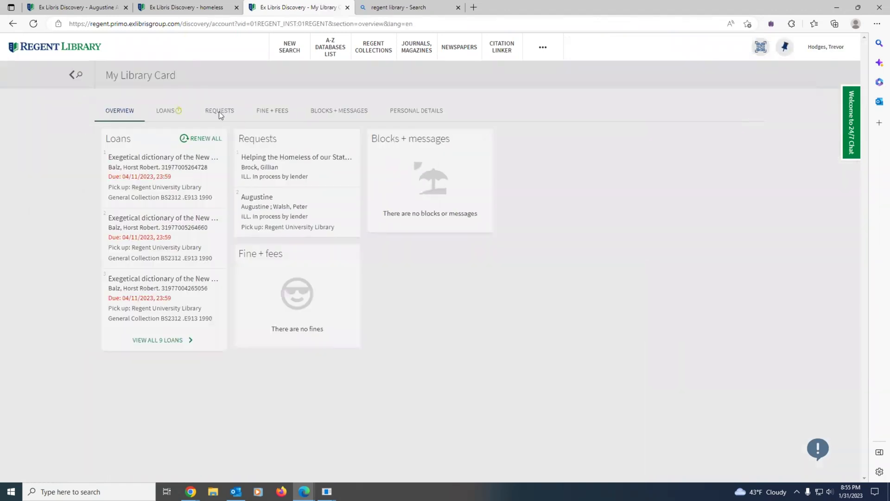
{"action": "left_click", "coordinate": [219, 112]}
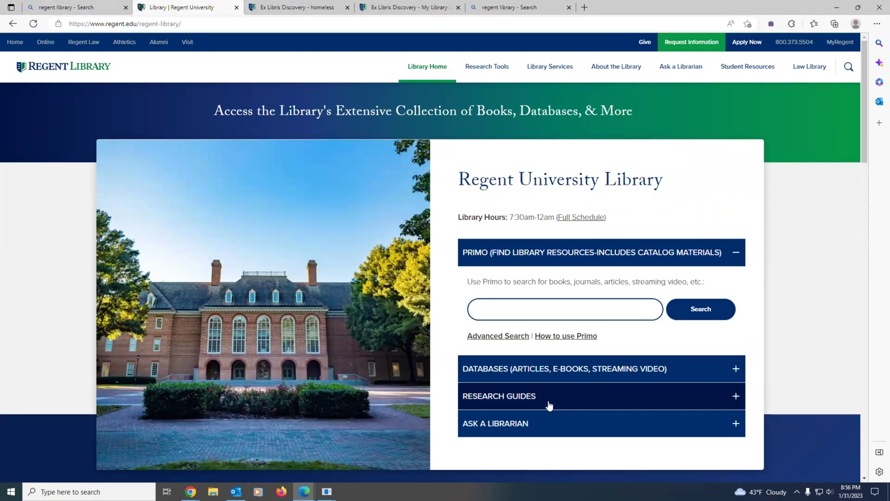
{"action": "scroll", "coordinate": [528, 423], "scroll_direction": "down", "scroll_amount": 1}
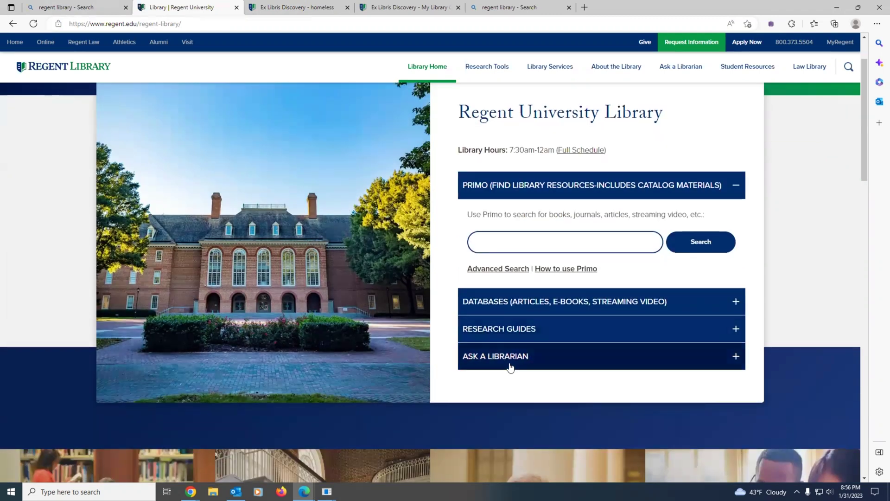